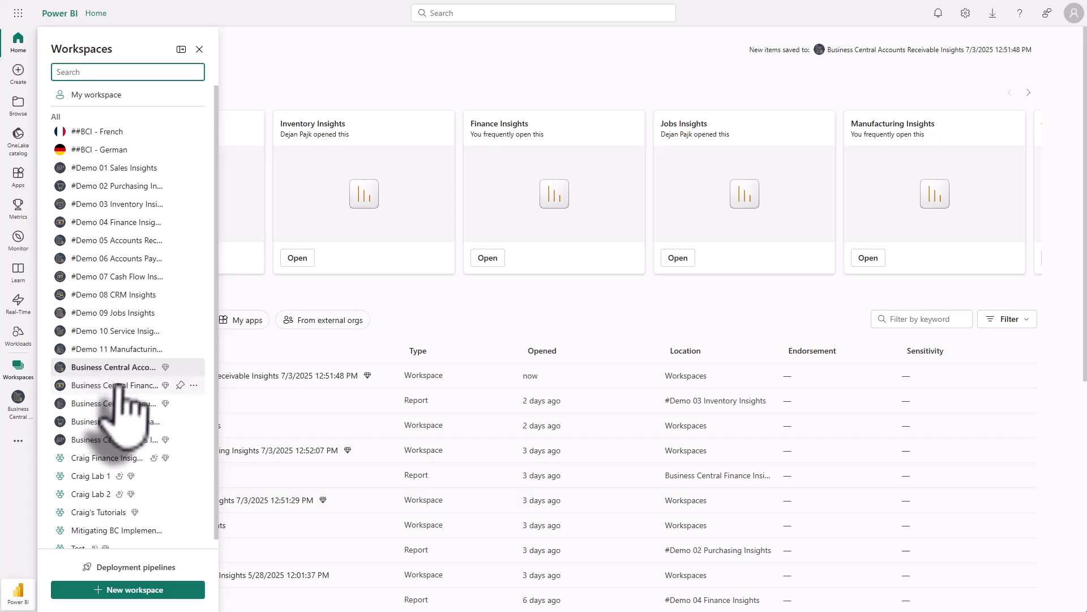
# - Open the app permissions for updating the Business Central Finance Insights 7/3/2025 12:51:29 PM workspace app
pyautogui.click(116, 386)
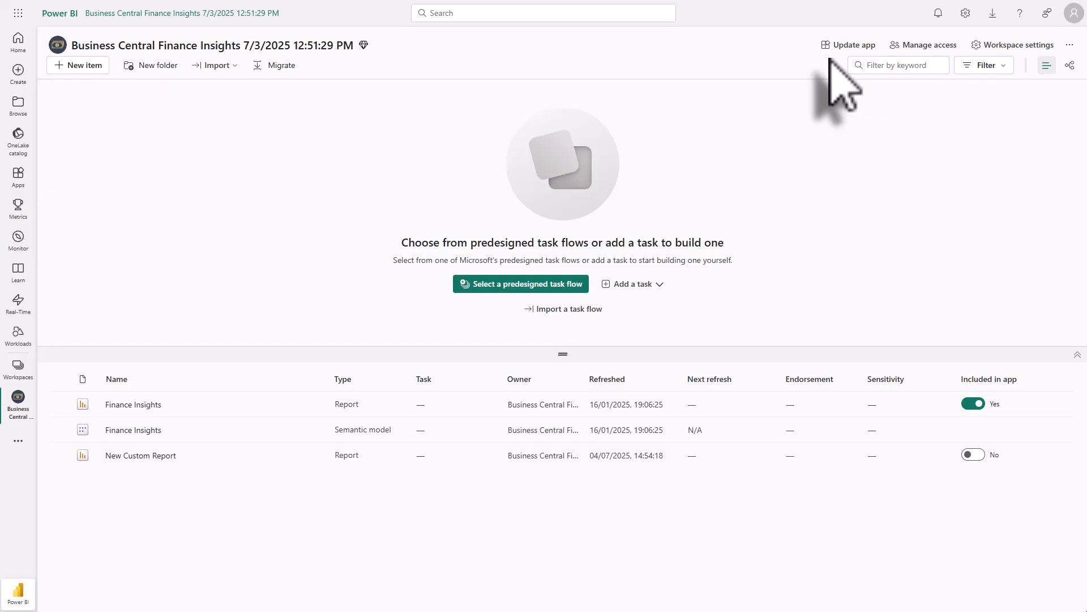
pyautogui.click(848, 46)
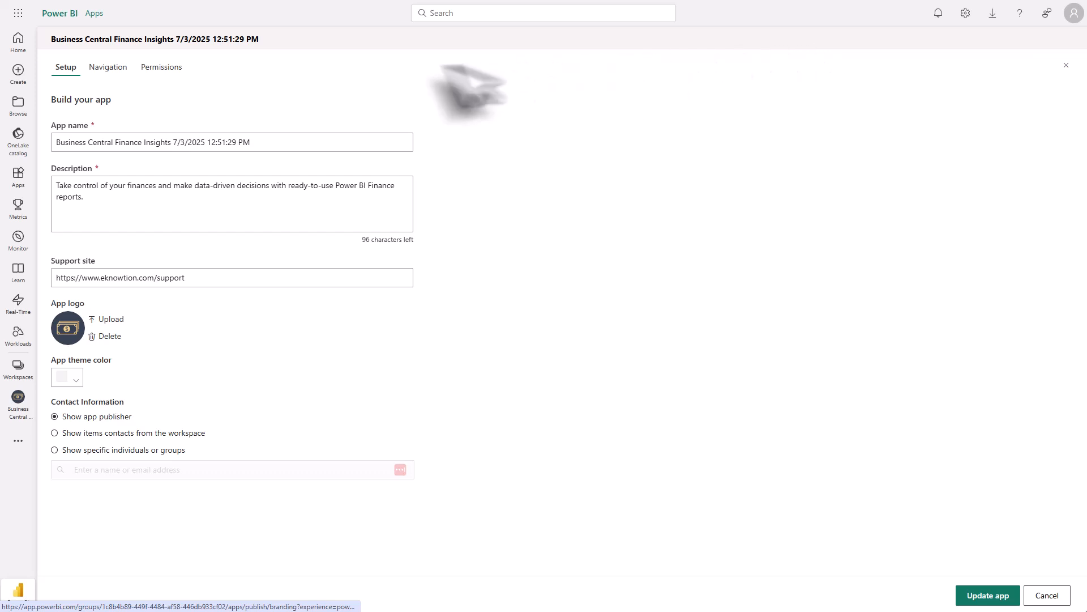
pyautogui.click(167, 70)
# - Enter the individual's full name and Sales Team as the specific individuals or groups with access to the app
pyautogui.click(170, 157)
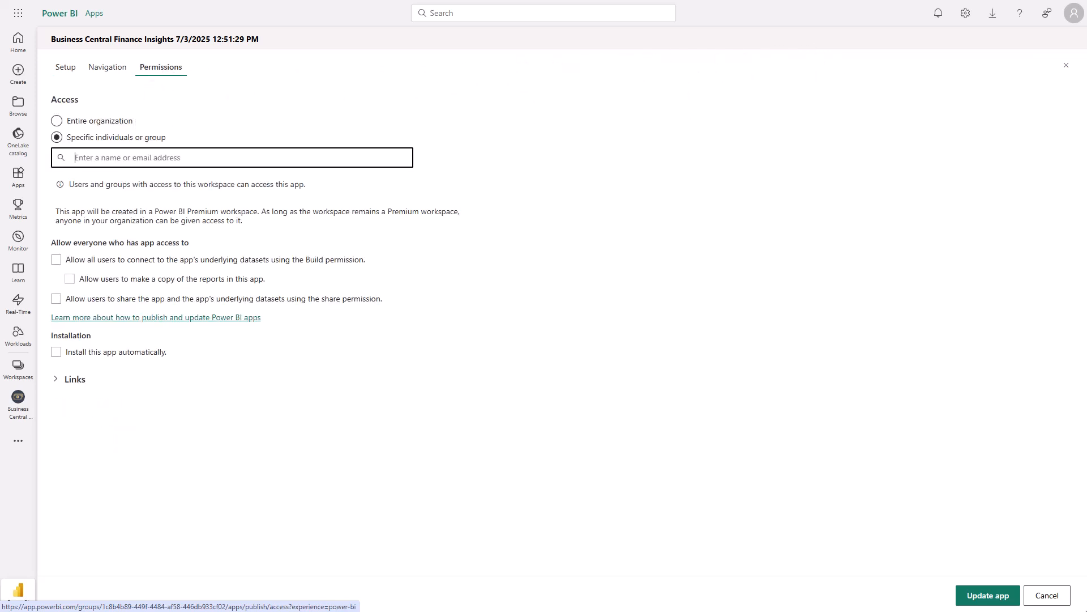
pyautogui.write('John')
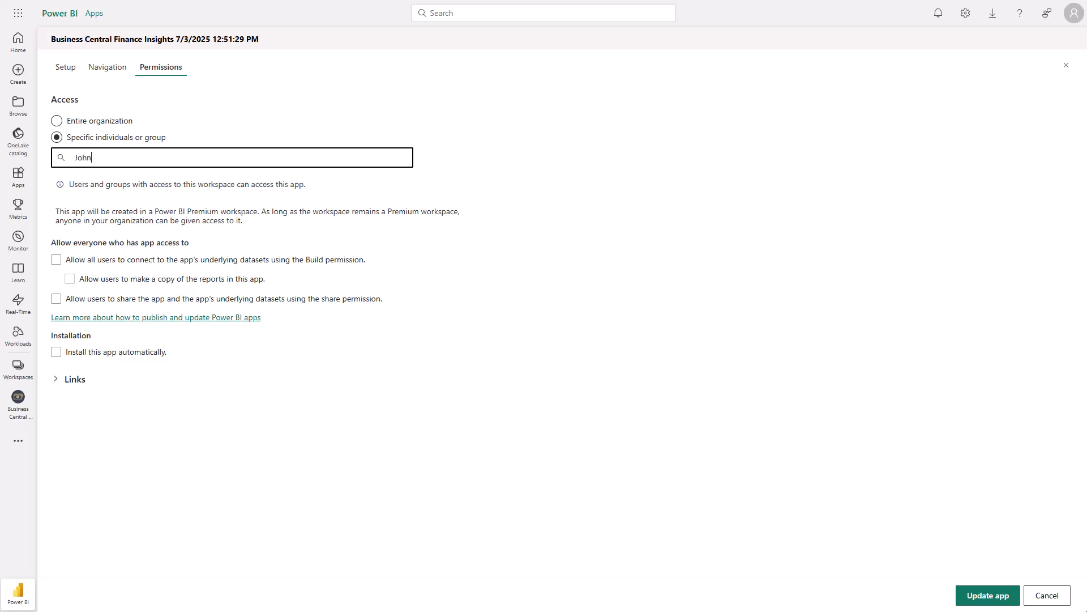
pyautogui.write(' Doe')
pyautogui.press('Return')
pyautogui.press('Return')
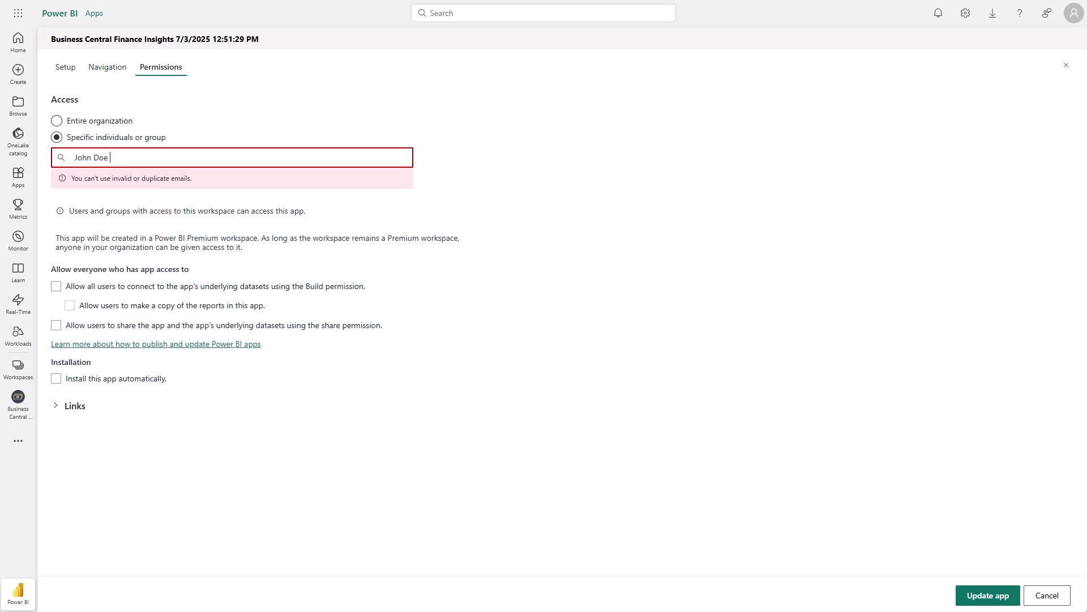
pyautogui.press('Return')
pyautogui.write('Sales')
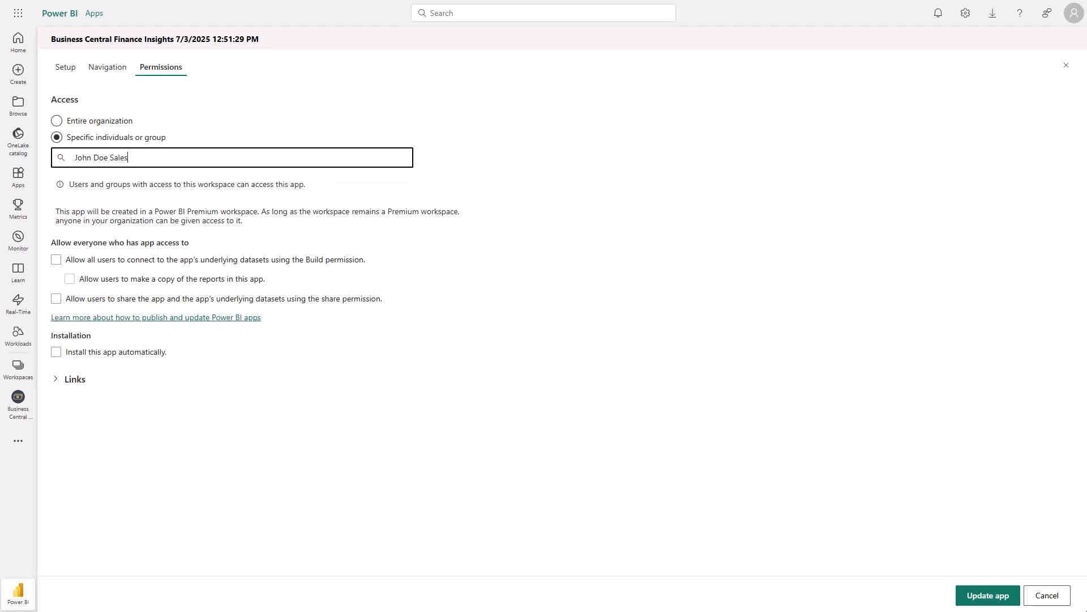
pyautogui.write(' Team')
pyautogui.press('Return')
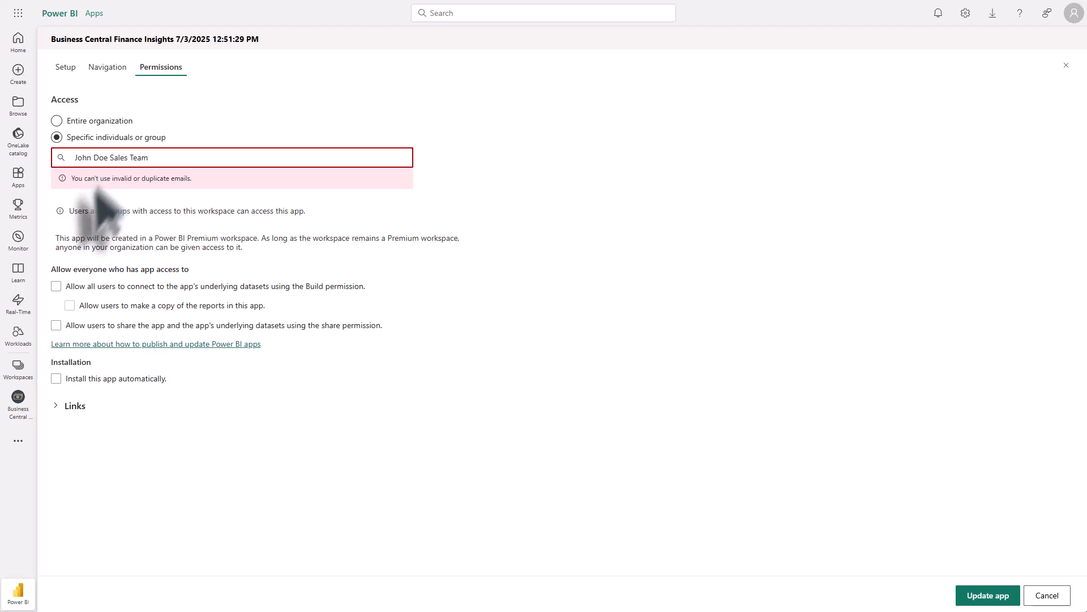
# - Allow all users to connect to the app's underlying datasets with Build permission, enable automatic installation, and publish the app update
pyautogui.click(57, 286)
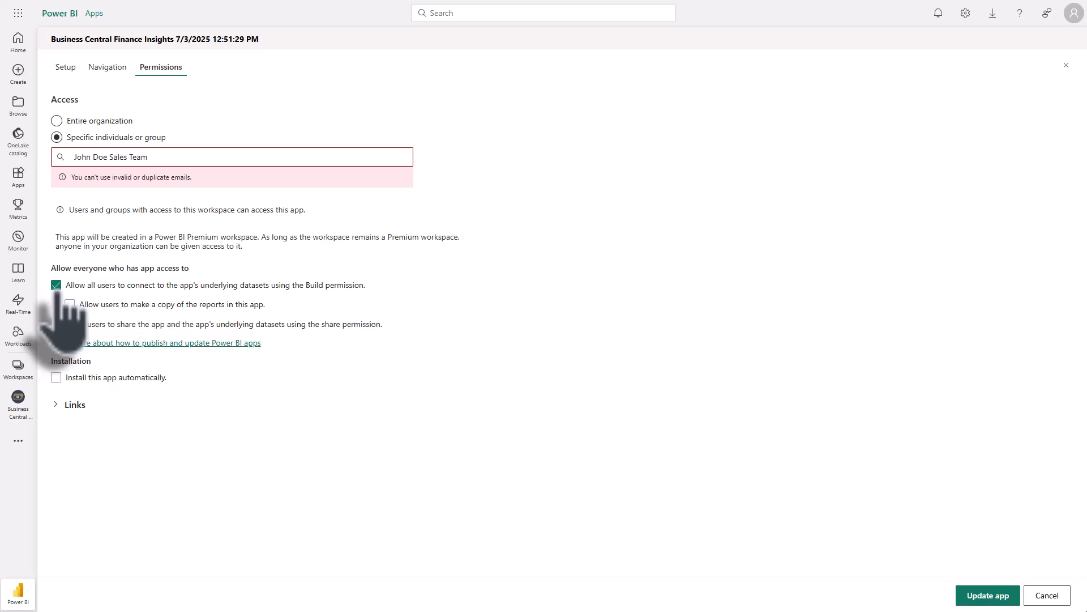
pyautogui.click(57, 378)
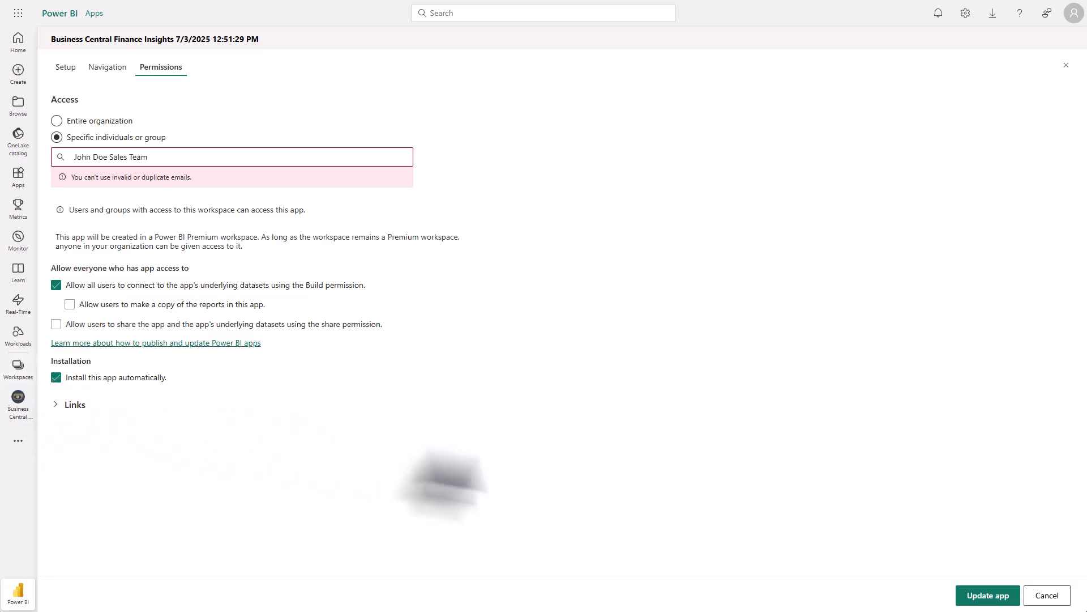
pyautogui.click(974, 600)
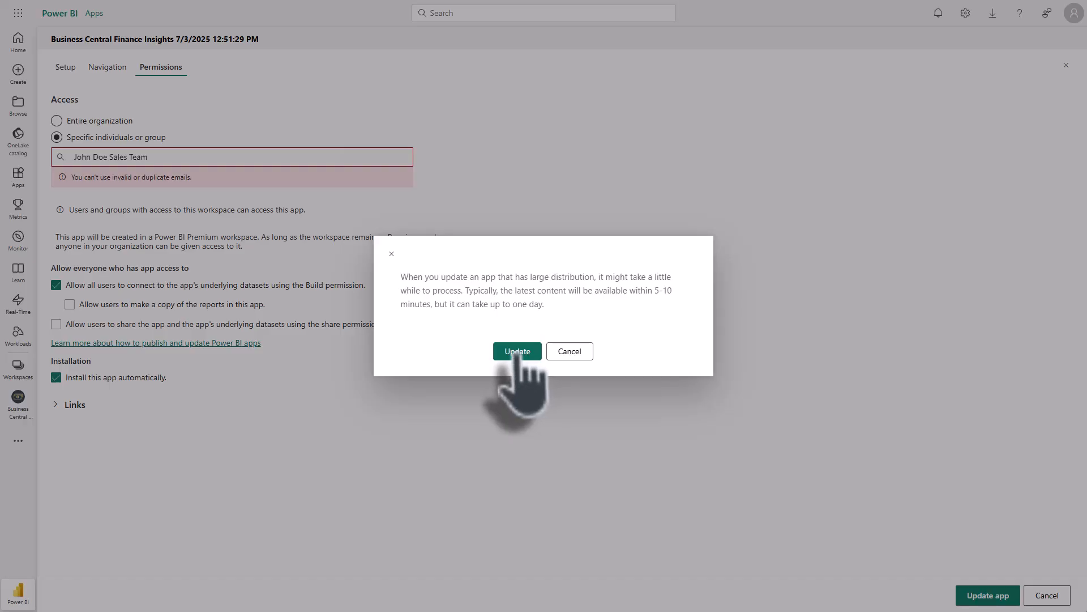
pyautogui.click(518, 352)
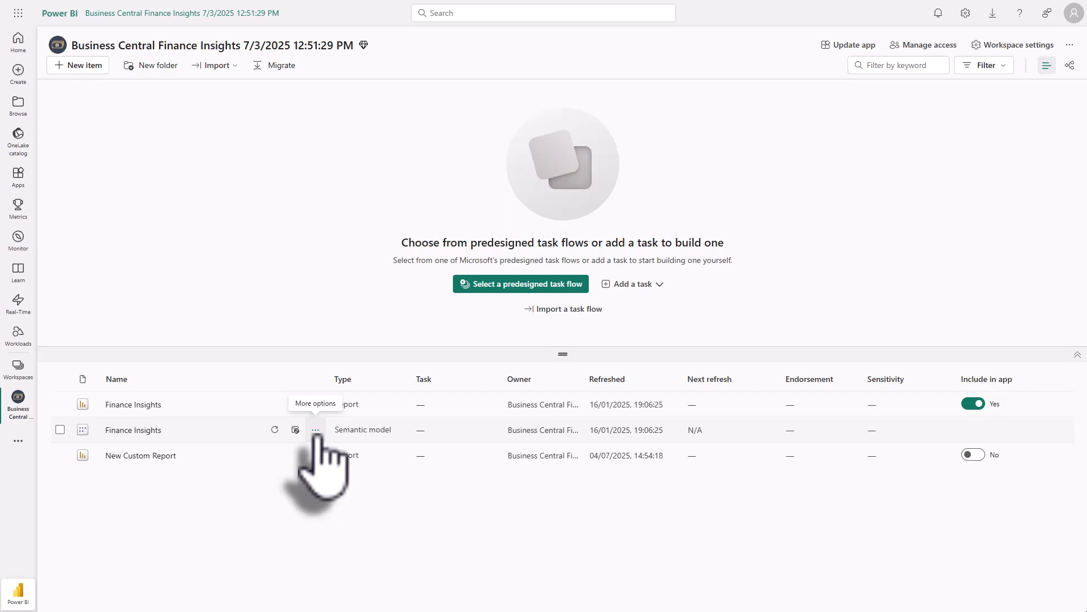
# - In the Finance Insights semantic model's row-level security, enter the individual's full name and Sales team as members of the Full Access role
pyautogui.click(316, 431)
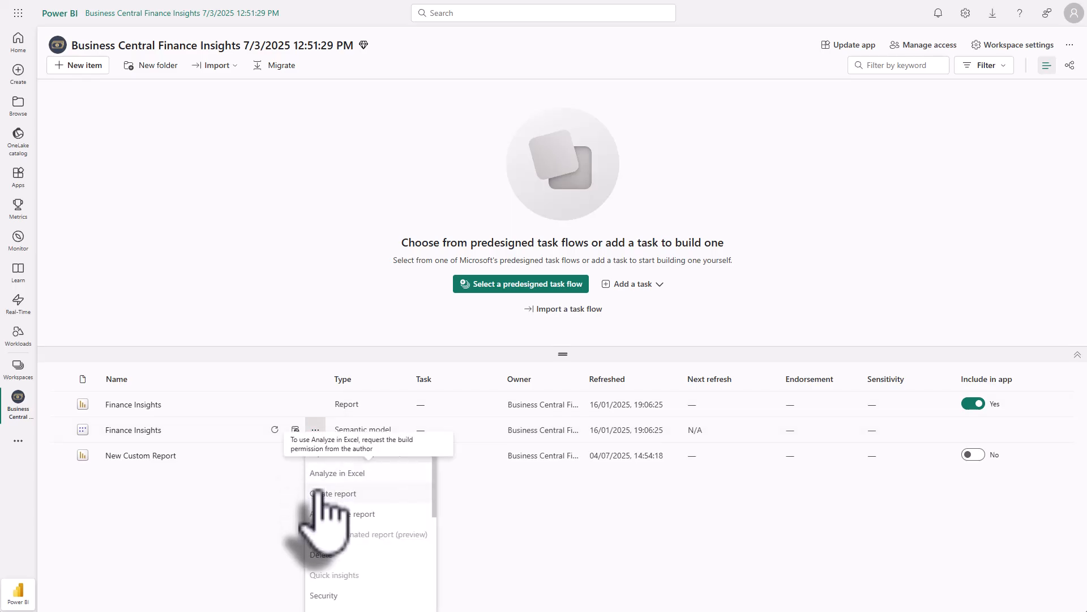
pyautogui.click(321, 596)
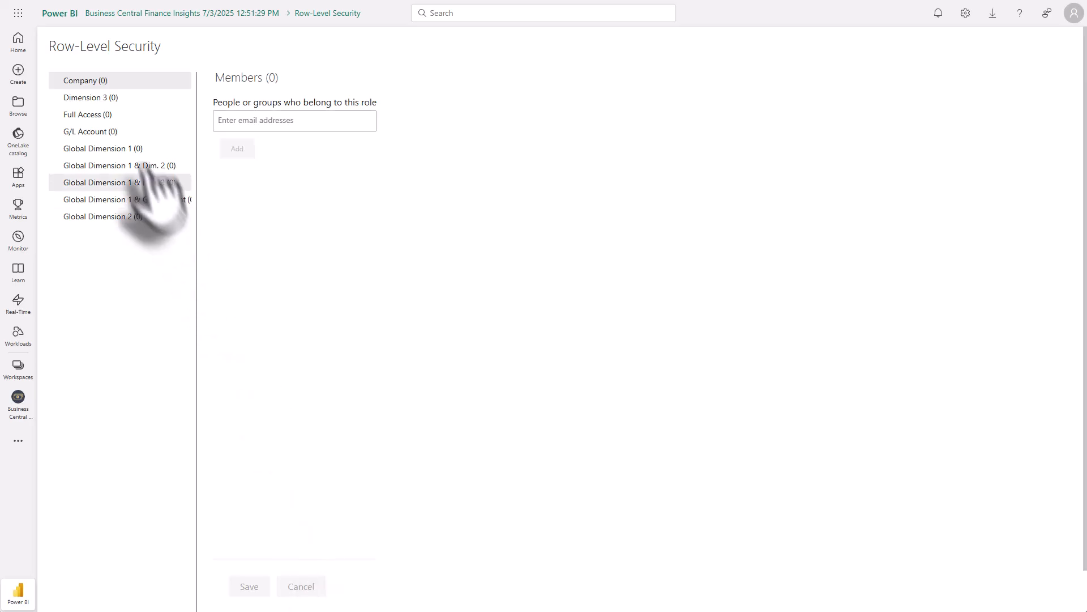
pyautogui.click(116, 115)
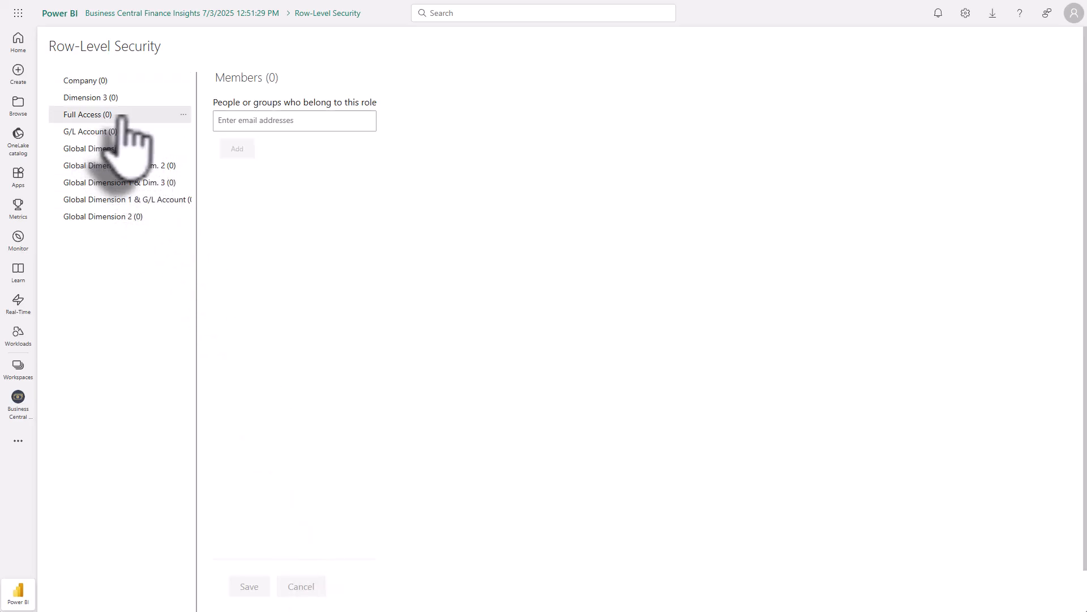
pyautogui.click(237, 121)
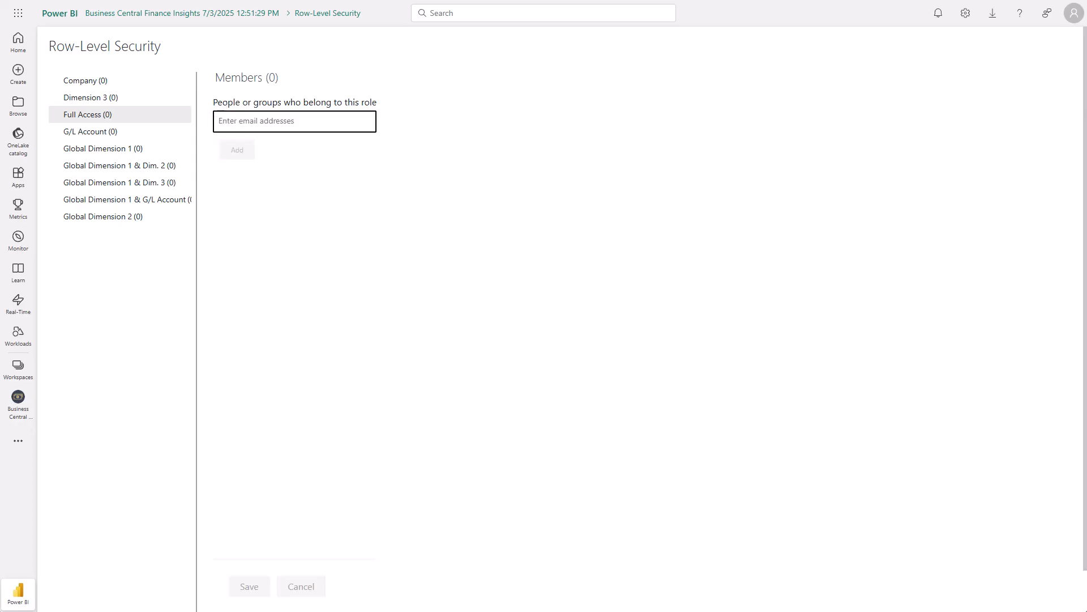
pyautogui.write('John Doe Sales team')
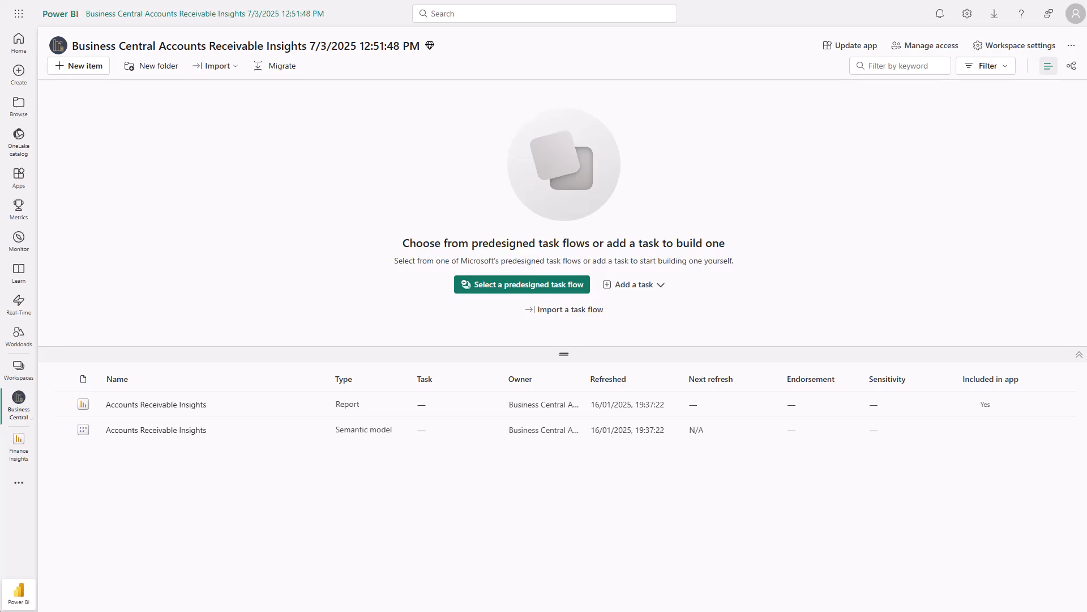
# - Start updating the Business Central Accounts Receivable Insights app and set it to install automatically in its advanced settings
pyautogui.click(842, 47)
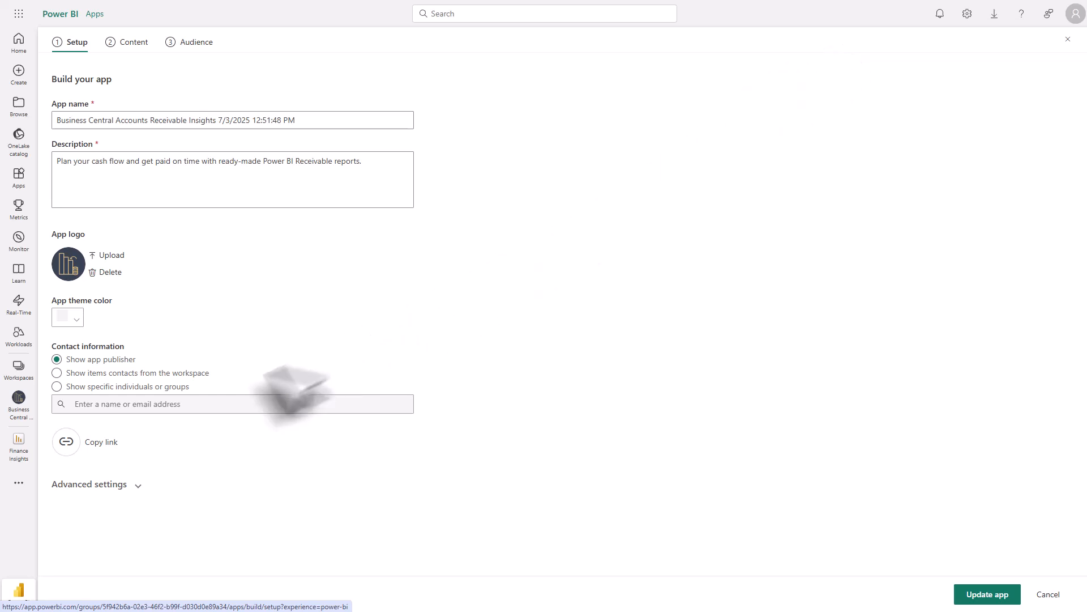
pyautogui.click(88, 485)
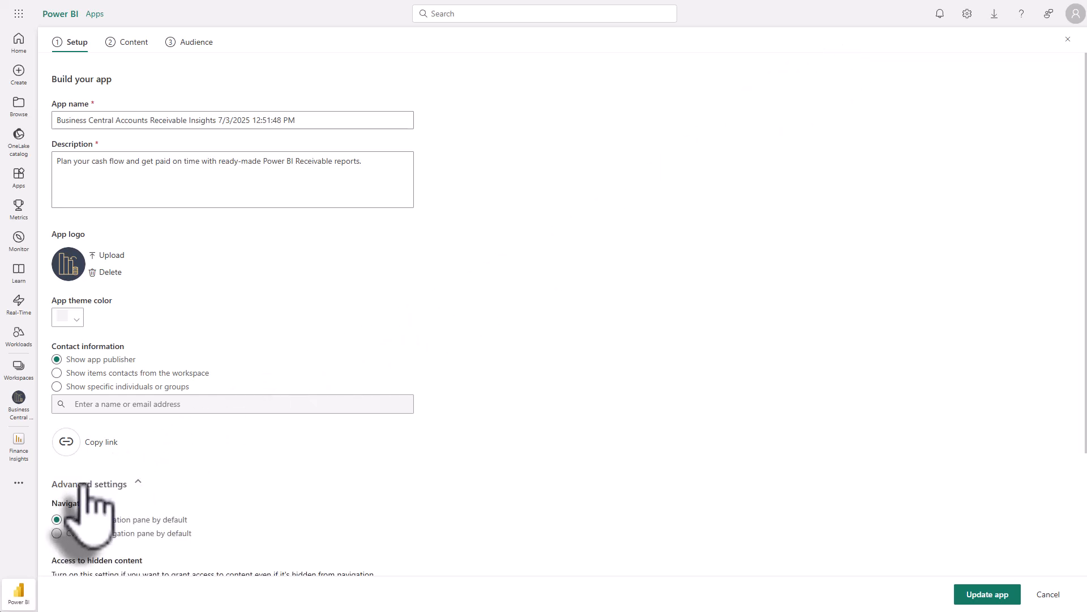
pyautogui.scroll(-3, 88, 486)
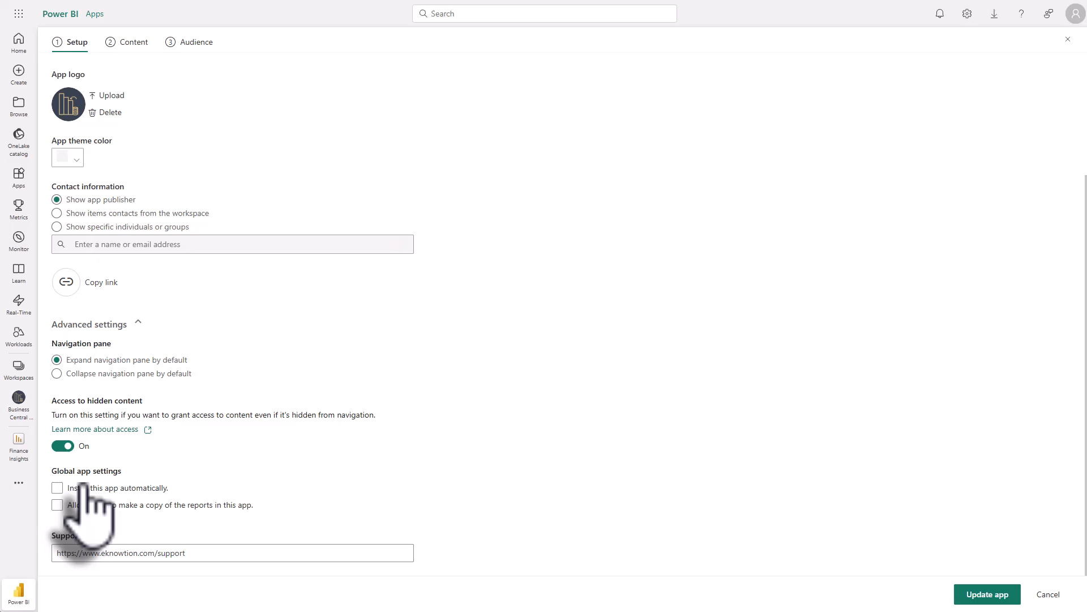
pyautogui.click(58, 487)
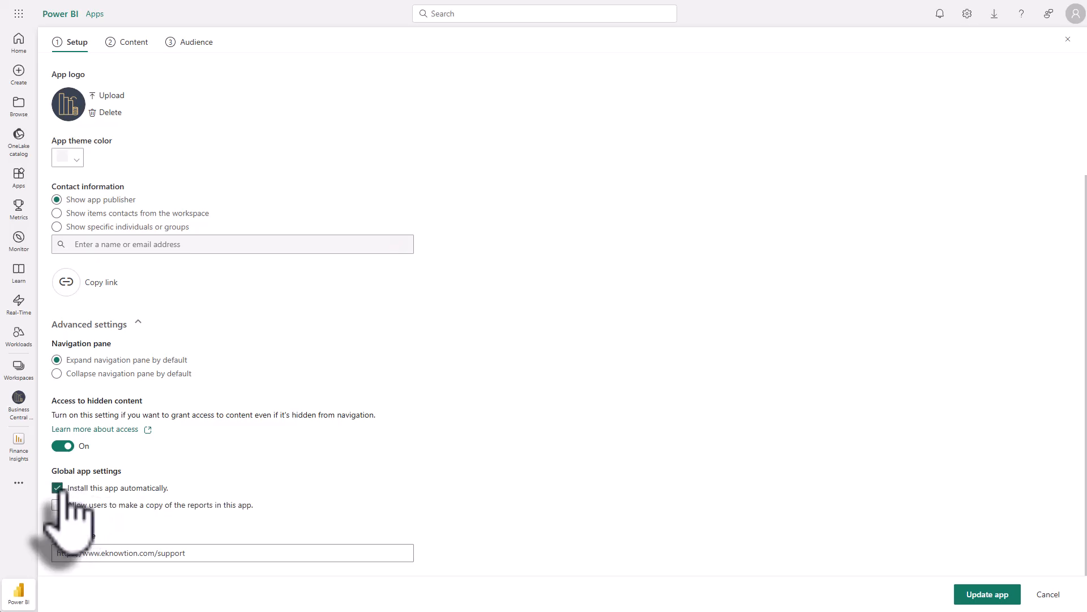
# - Add the Accounts Receivable Insights report and the Receivables Dashboard from the workspace to the app content
pyautogui.click(131, 44)
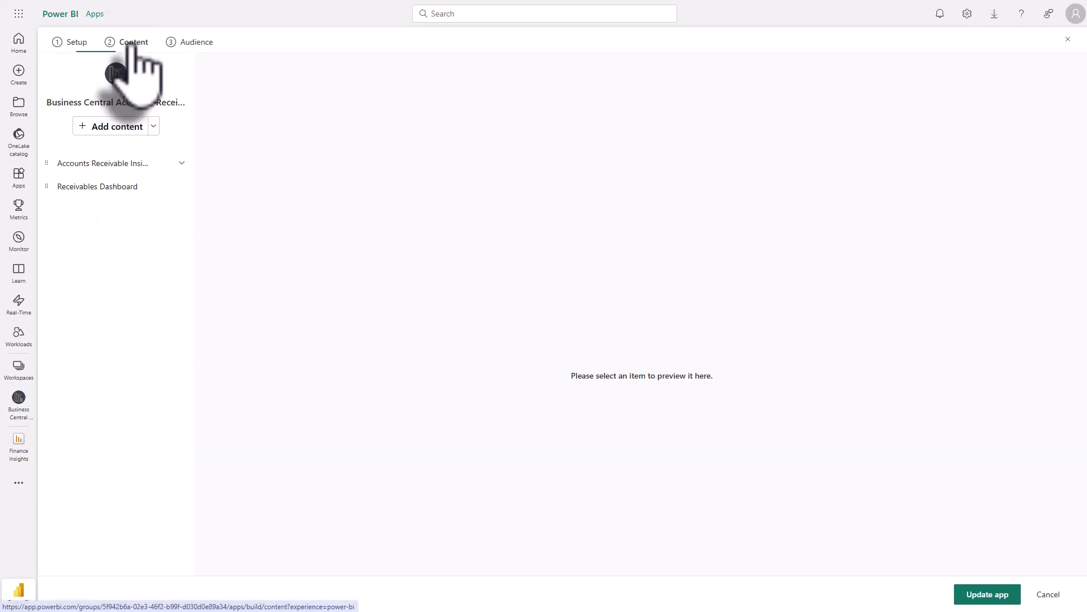
pyautogui.click(116, 128)
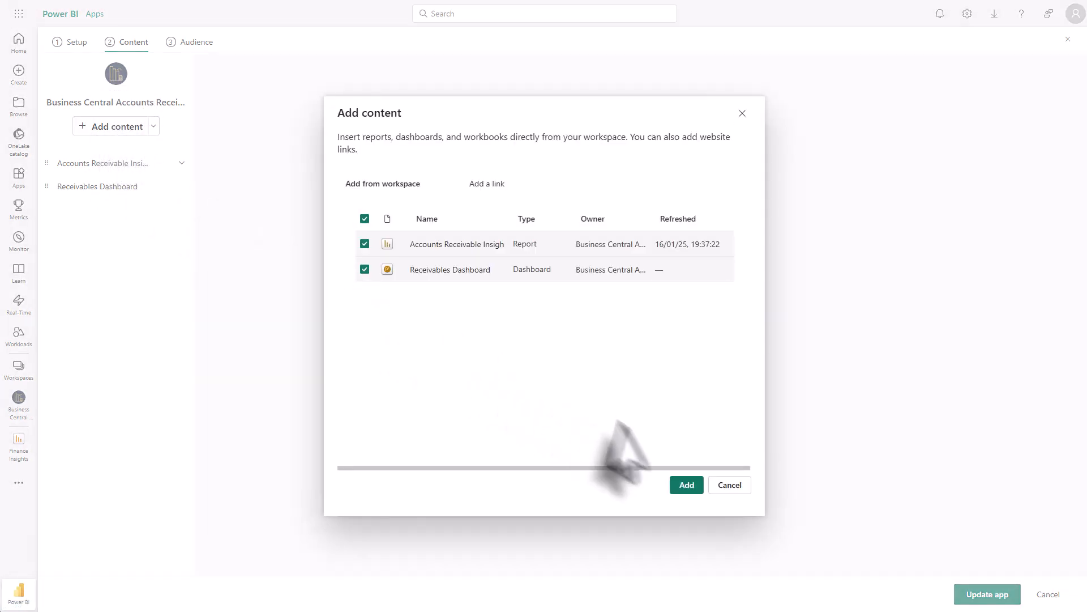
pyautogui.click(687, 485)
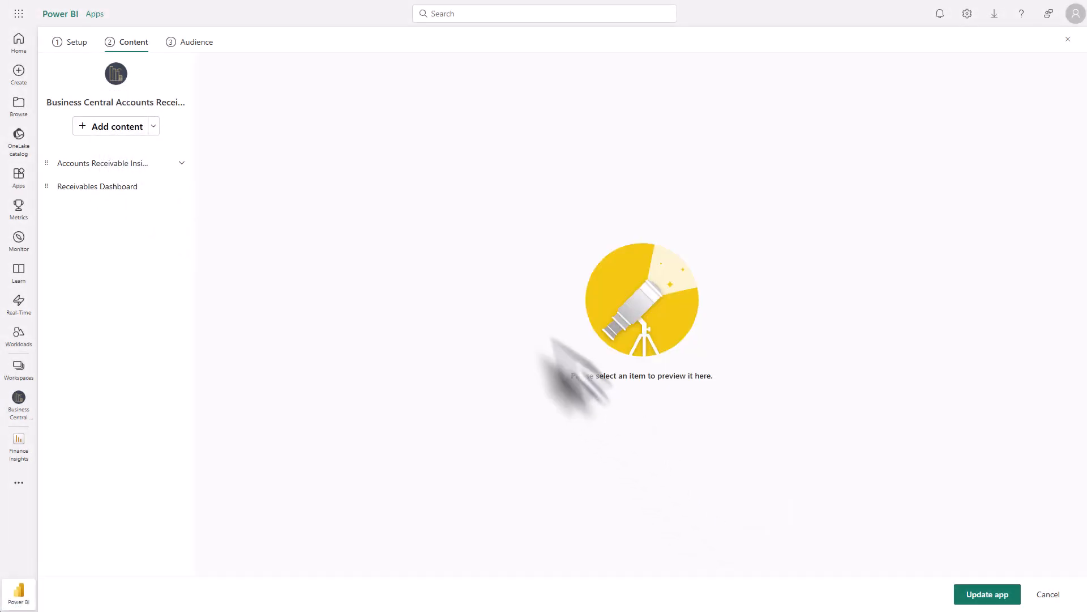
# - Enter the individual's full name and Sales Team as the app audience and allow people to build content with the datasets
pyautogui.click(197, 42)
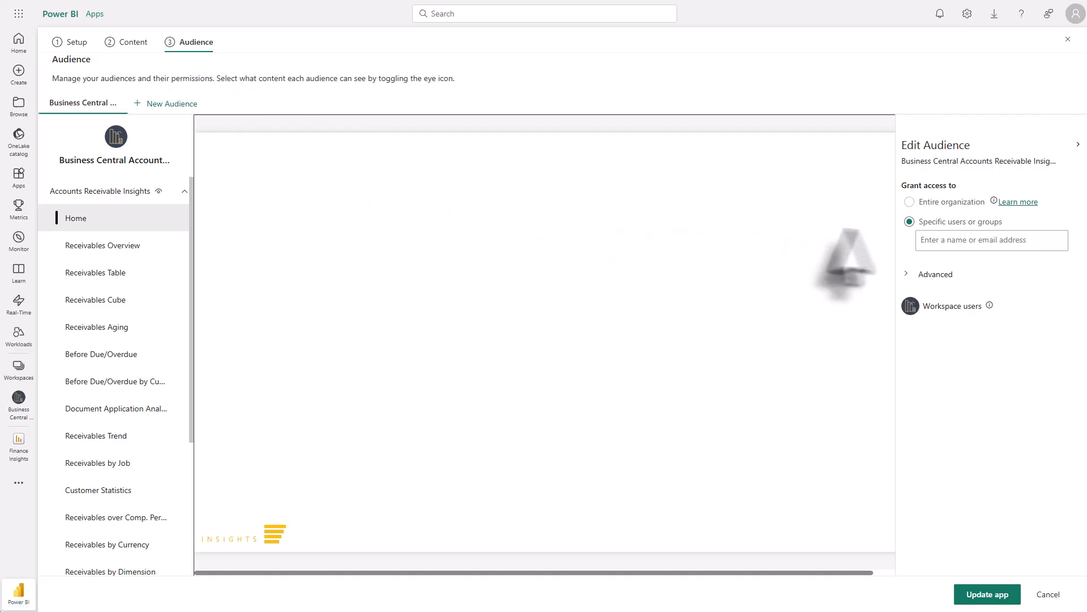
pyautogui.click(937, 243)
pyautogui.write('J')
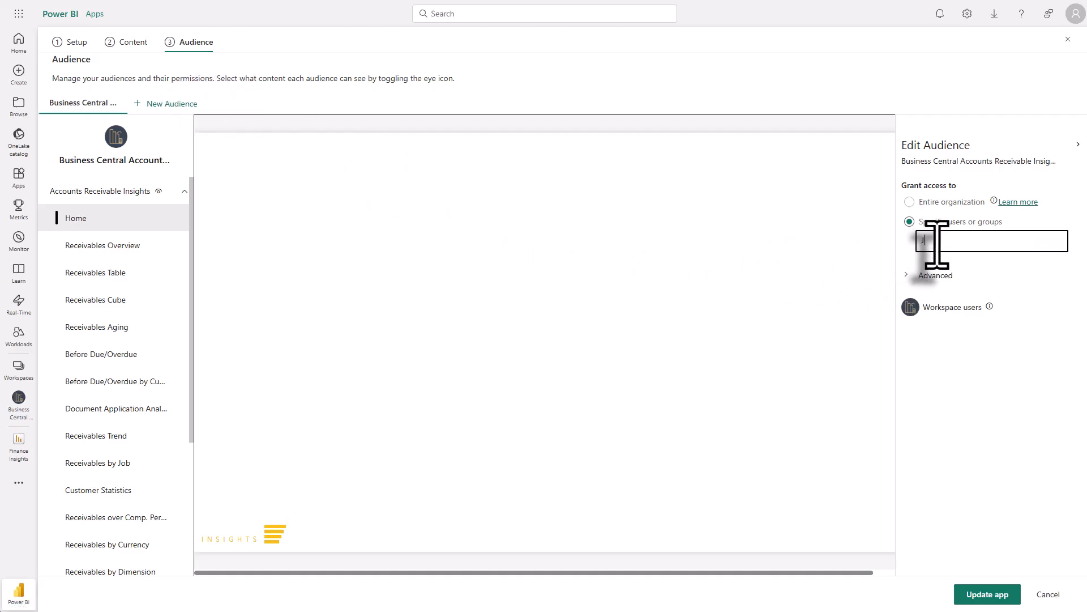
pyautogui.write('ohn Doe Sales Team')
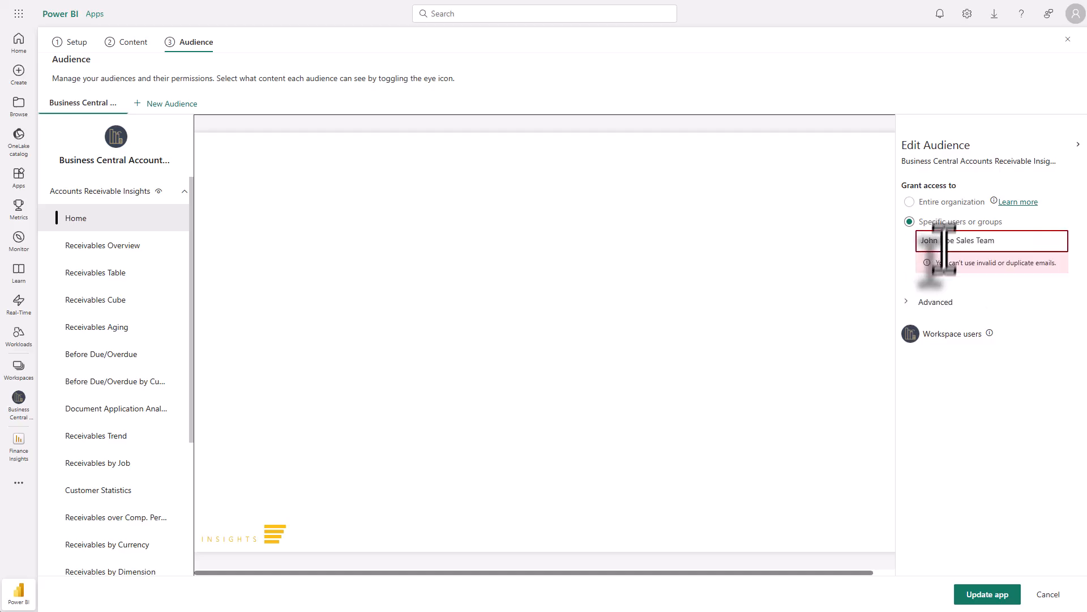
pyautogui.click(910, 302)
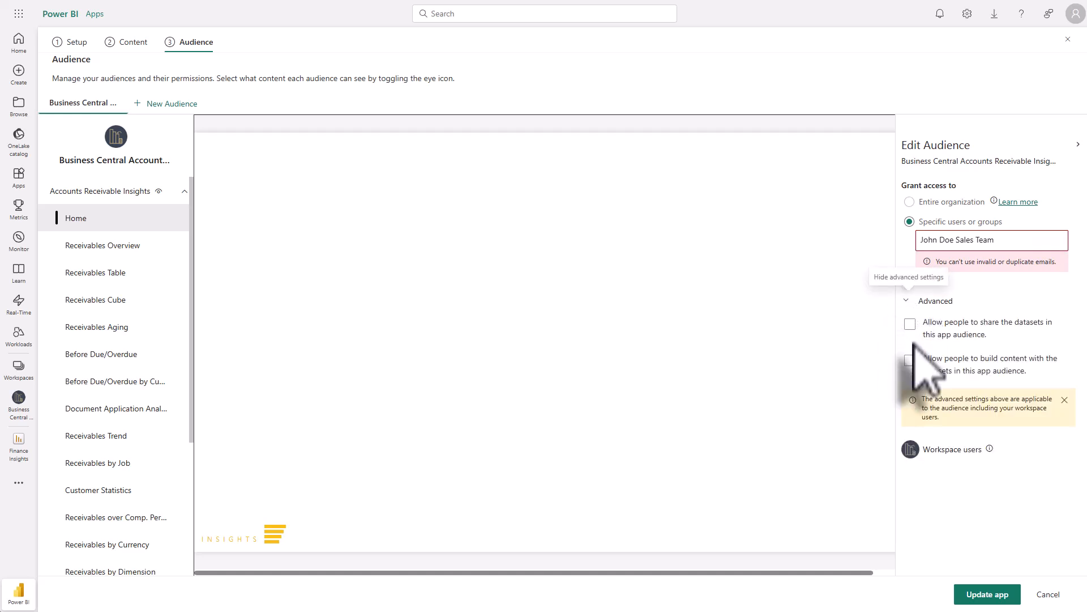
pyautogui.click(910, 361)
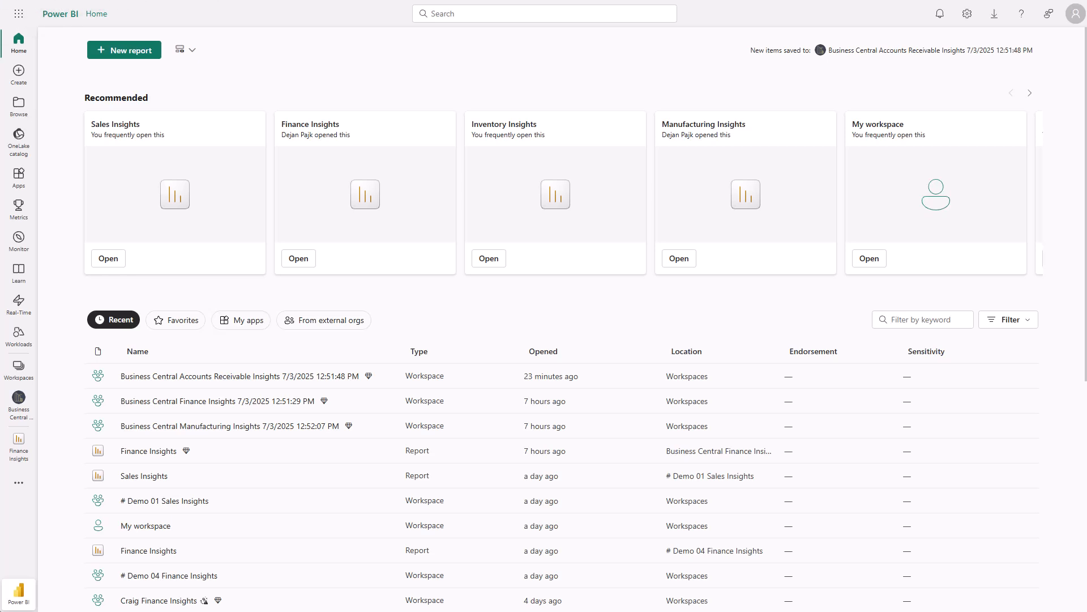
# - In the Business Central Accounts Receivable Insights 7/3/2025 12:51:48 PM workspace access, enter the individual's full name and Sales Team and open the role choices
pyautogui.click(21, 373)
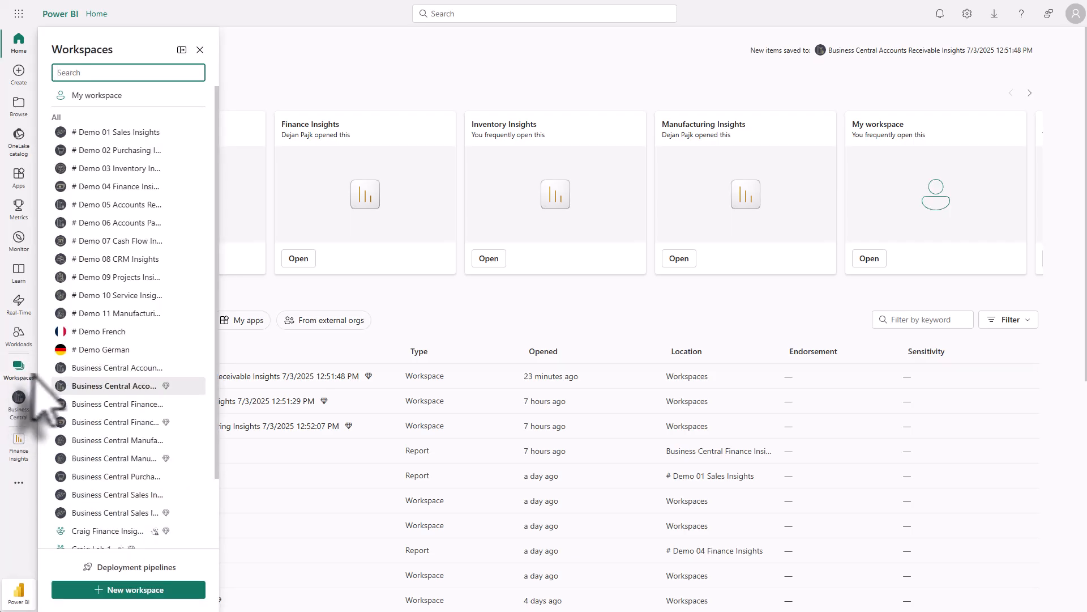
pyautogui.click(127, 388)
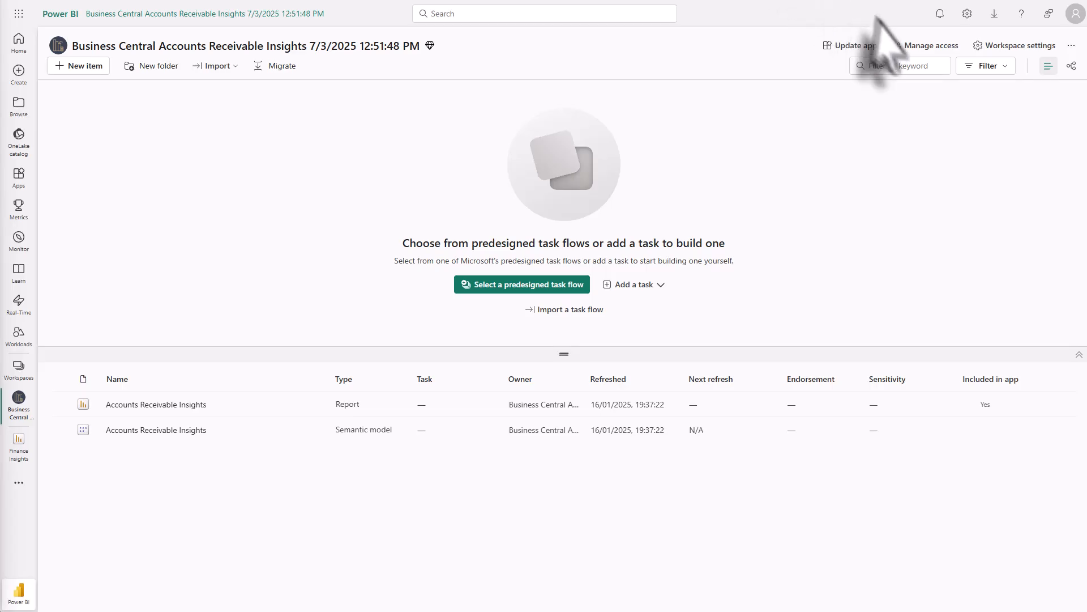
pyautogui.click(913, 46)
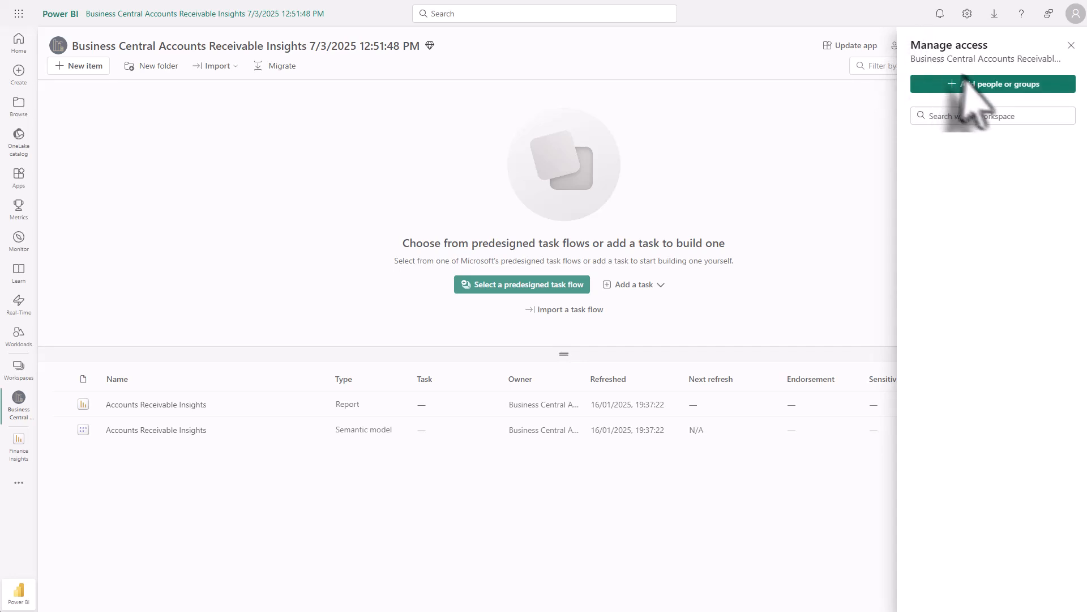
pyautogui.click(997, 85)
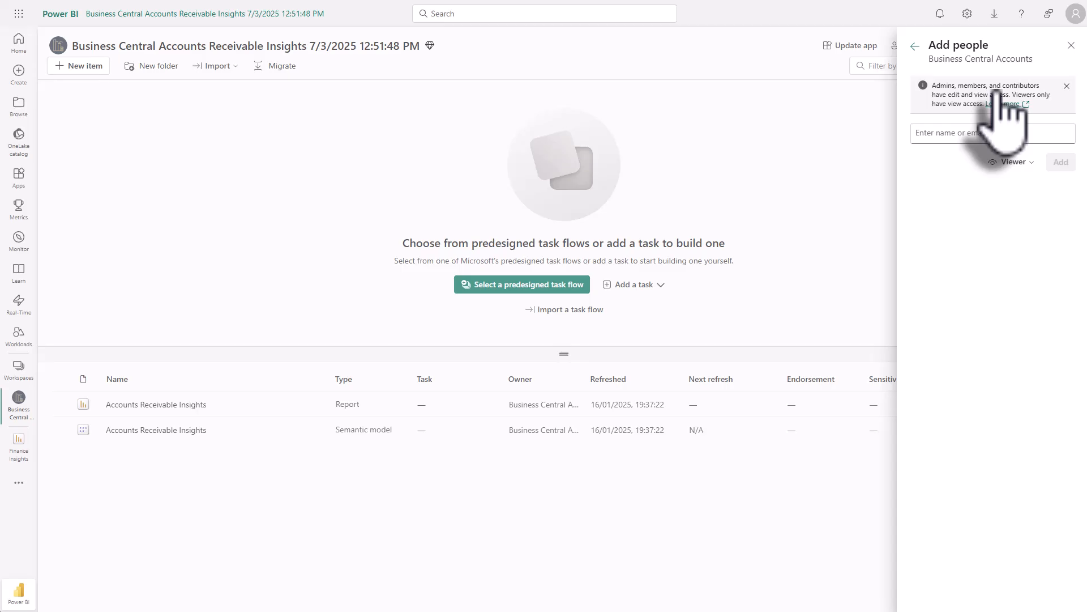
pyautogui.click(954, 136)
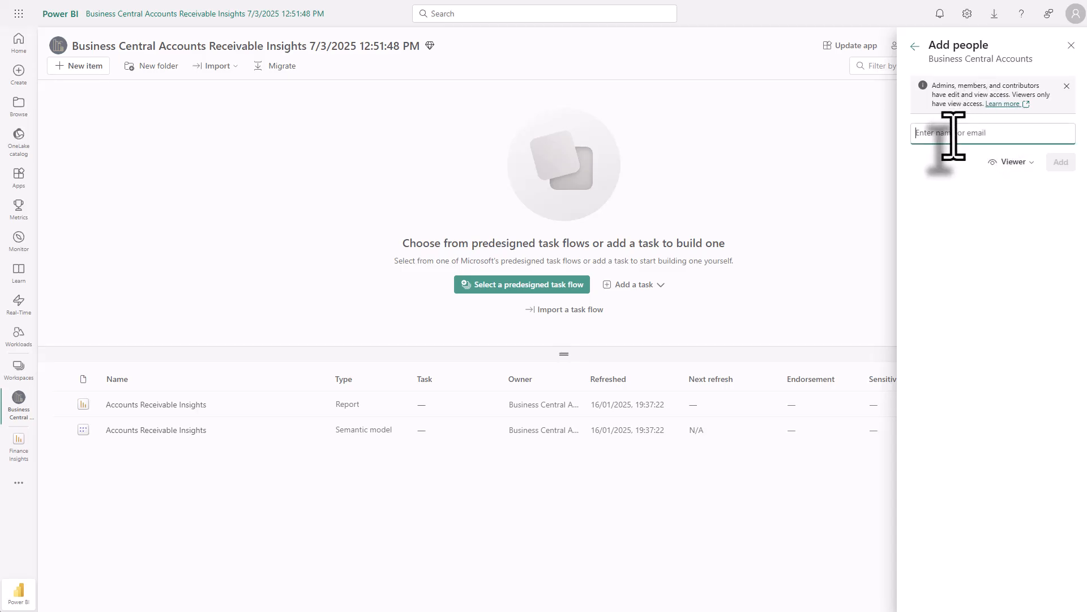
pyautogui.write('John Doe Sales Team')
pyautogui.click(1011, 172)
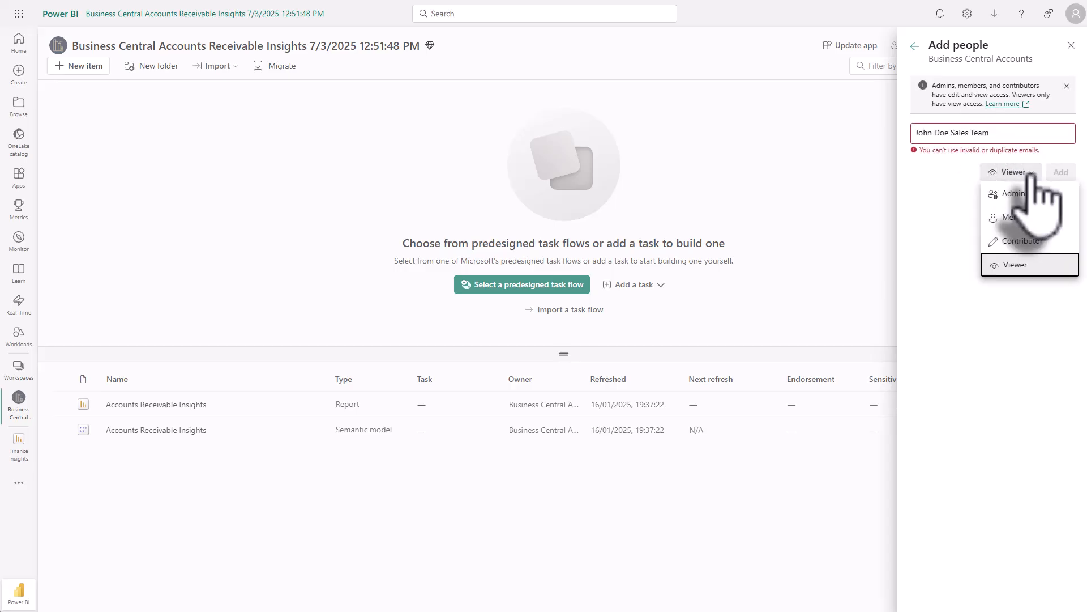